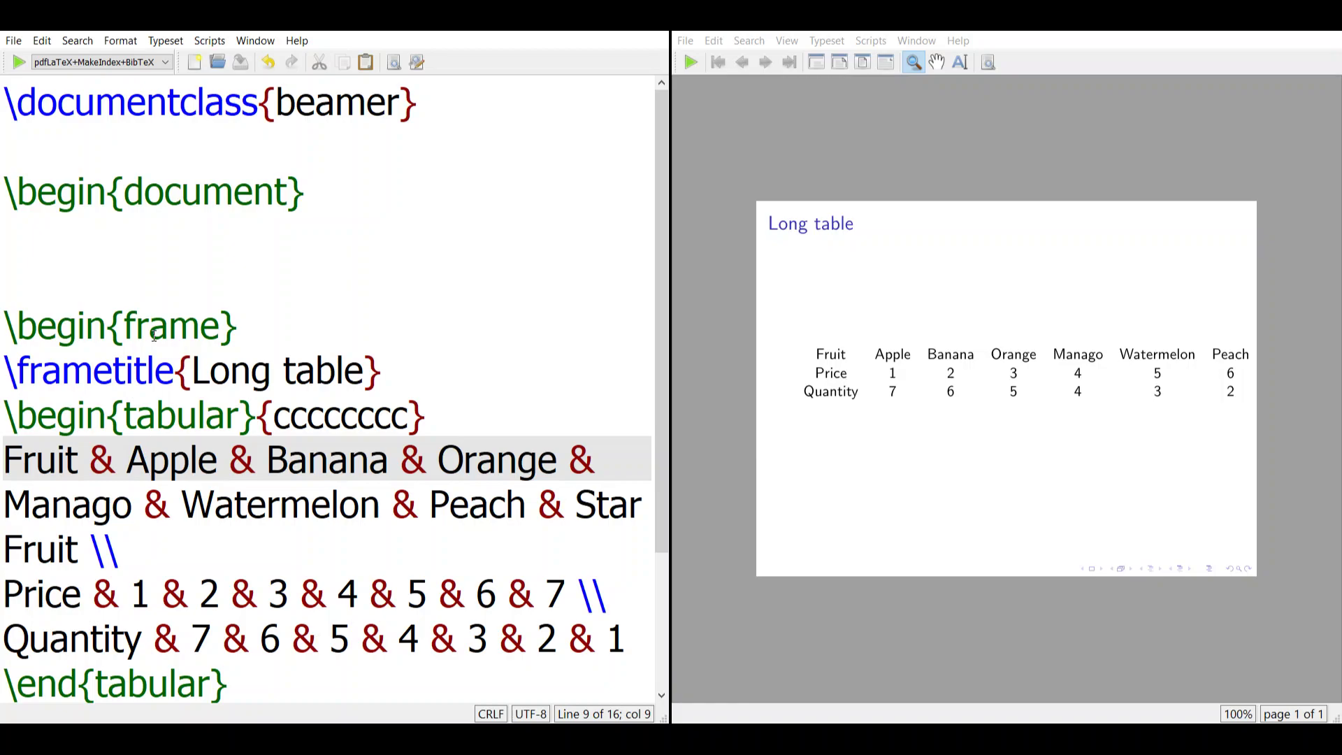
scroll(153, 336, "down", 3)
scroll(192, 335, "up", 2)
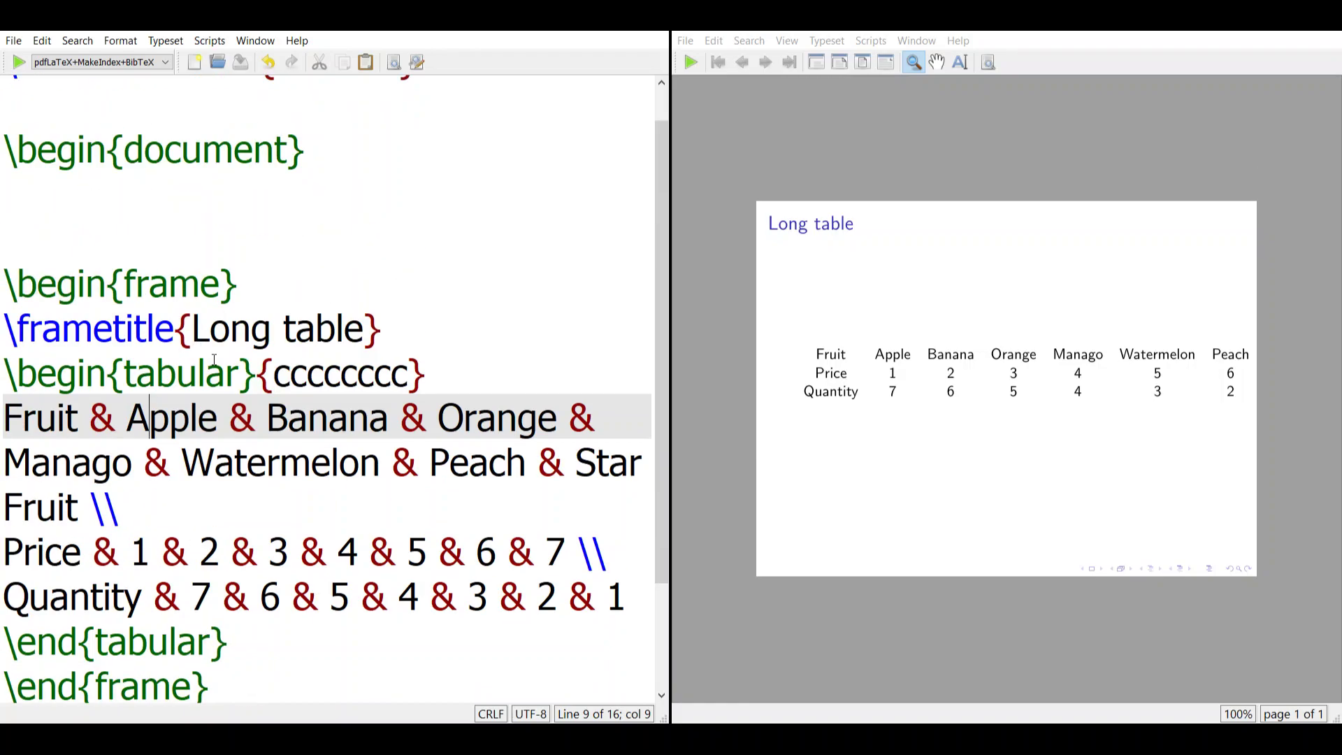
scroll(213, 360, "down", 3)
scroll(231, 326, "up", 3)
scroll(281, 352, "down", 1)
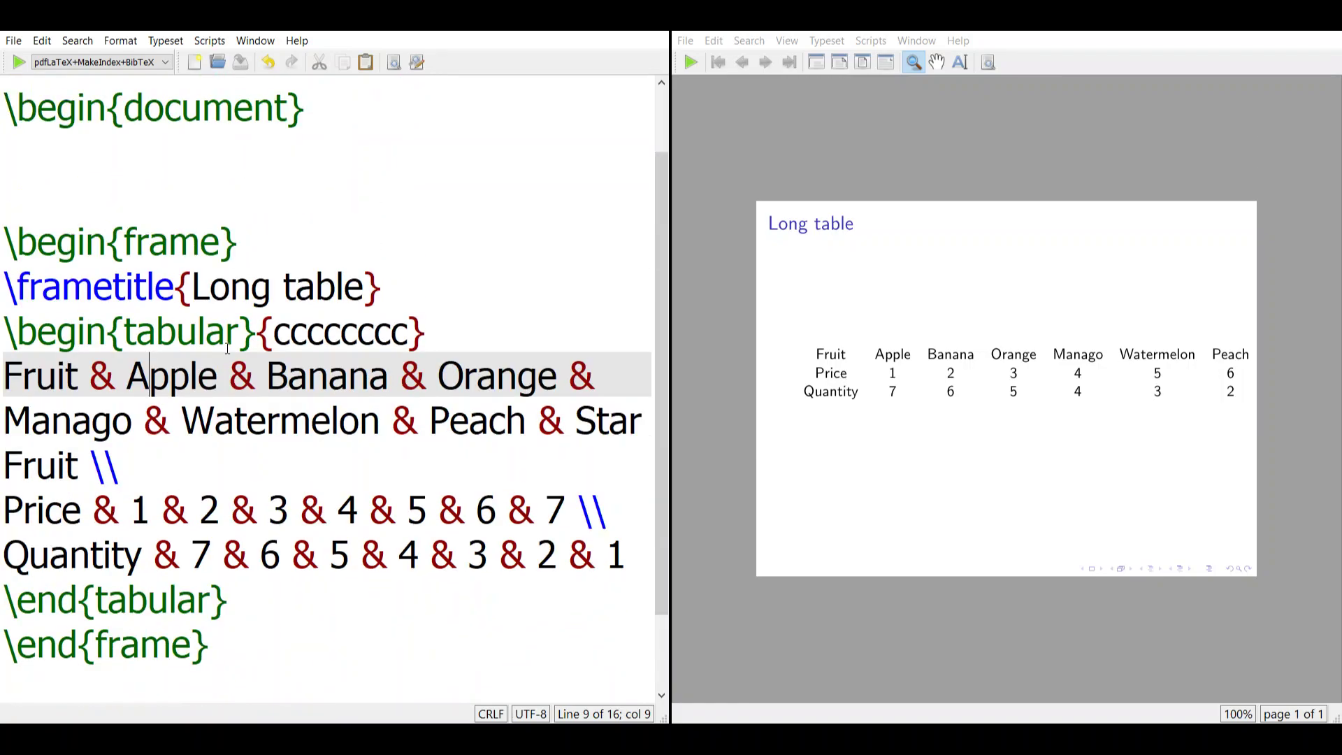
scroll(146, 396, "down", 1)
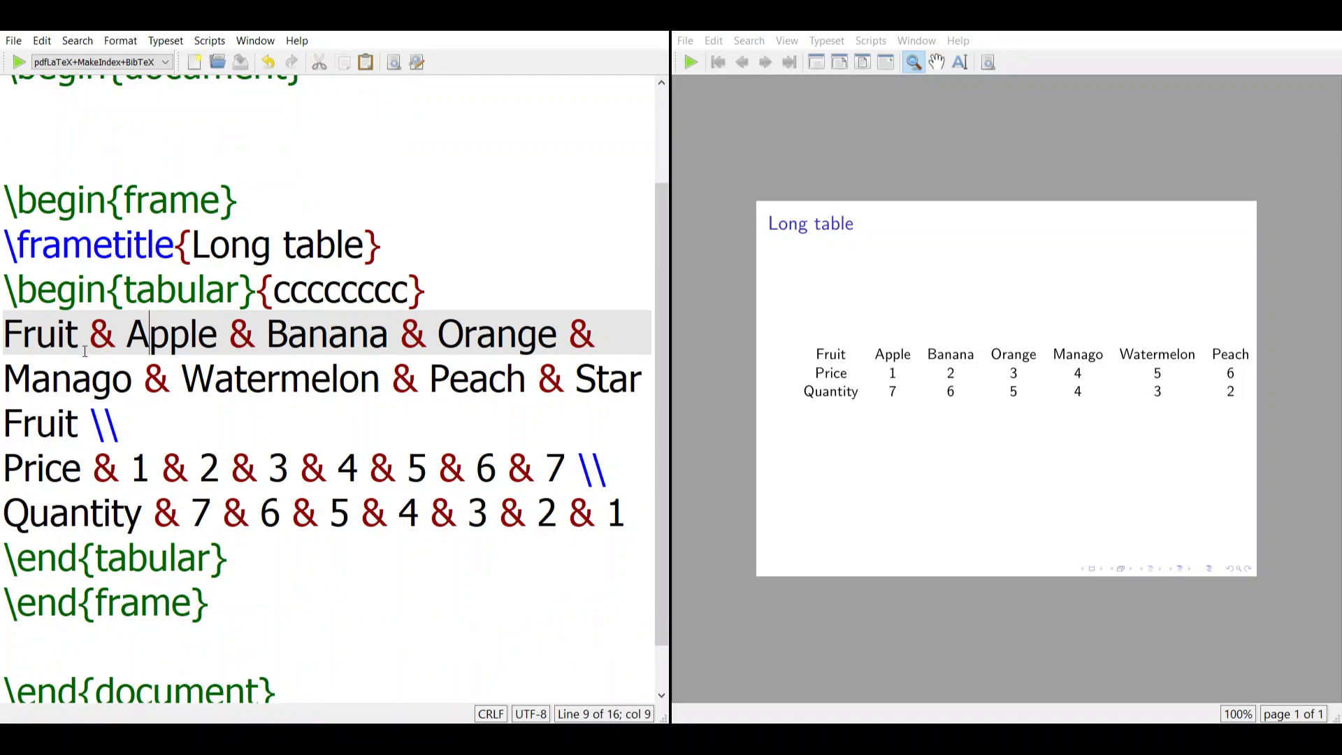
- Highlight table entries in the source, including the Star Fruit header missing from the slide
left_click_drag(136, 368, 475, 468)
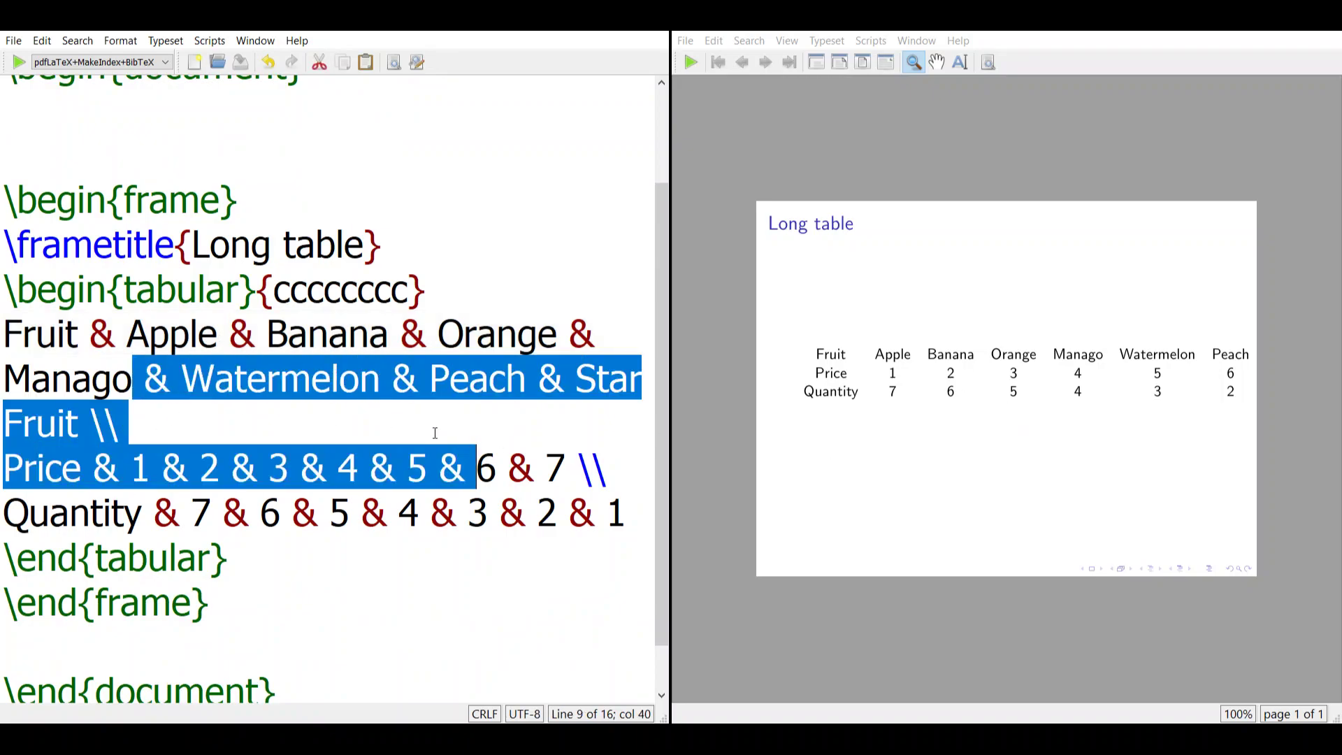
left_click(213, 376)
left_click_drag(576, 375, 605, 407)
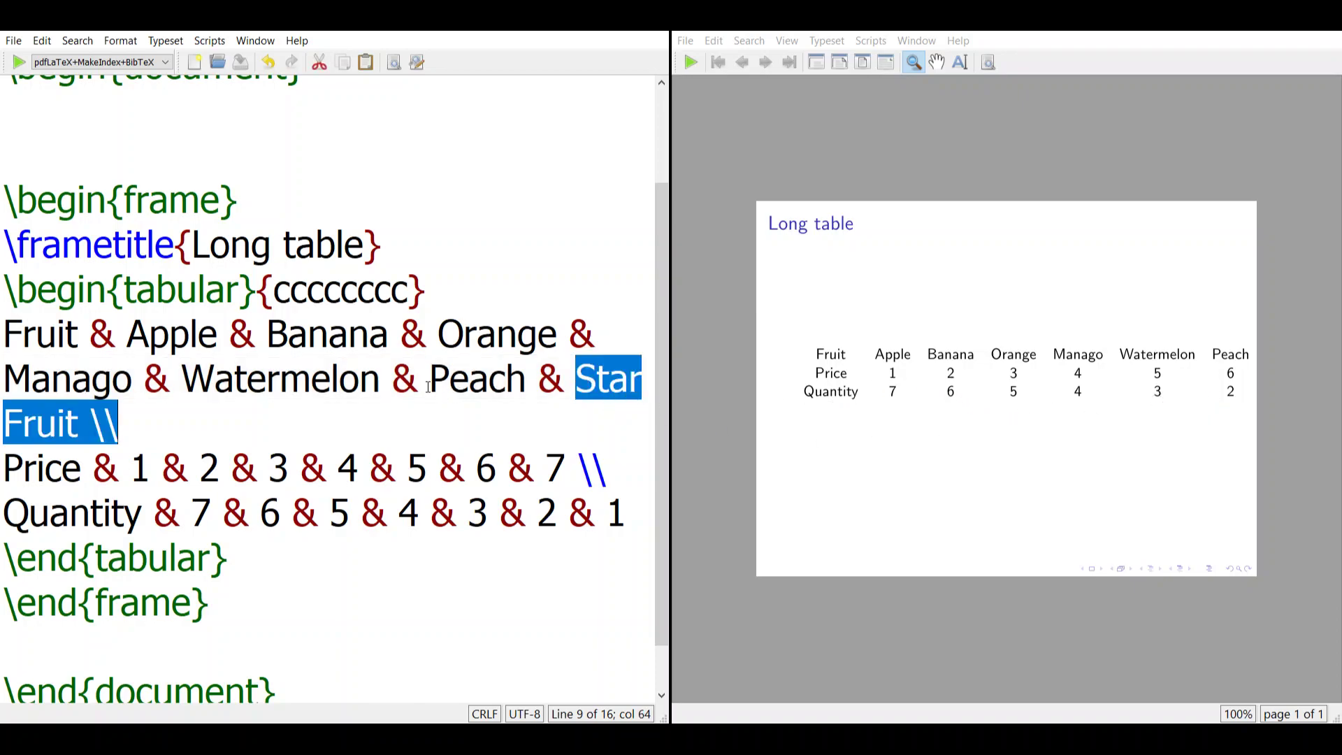
left_click(517, 384)
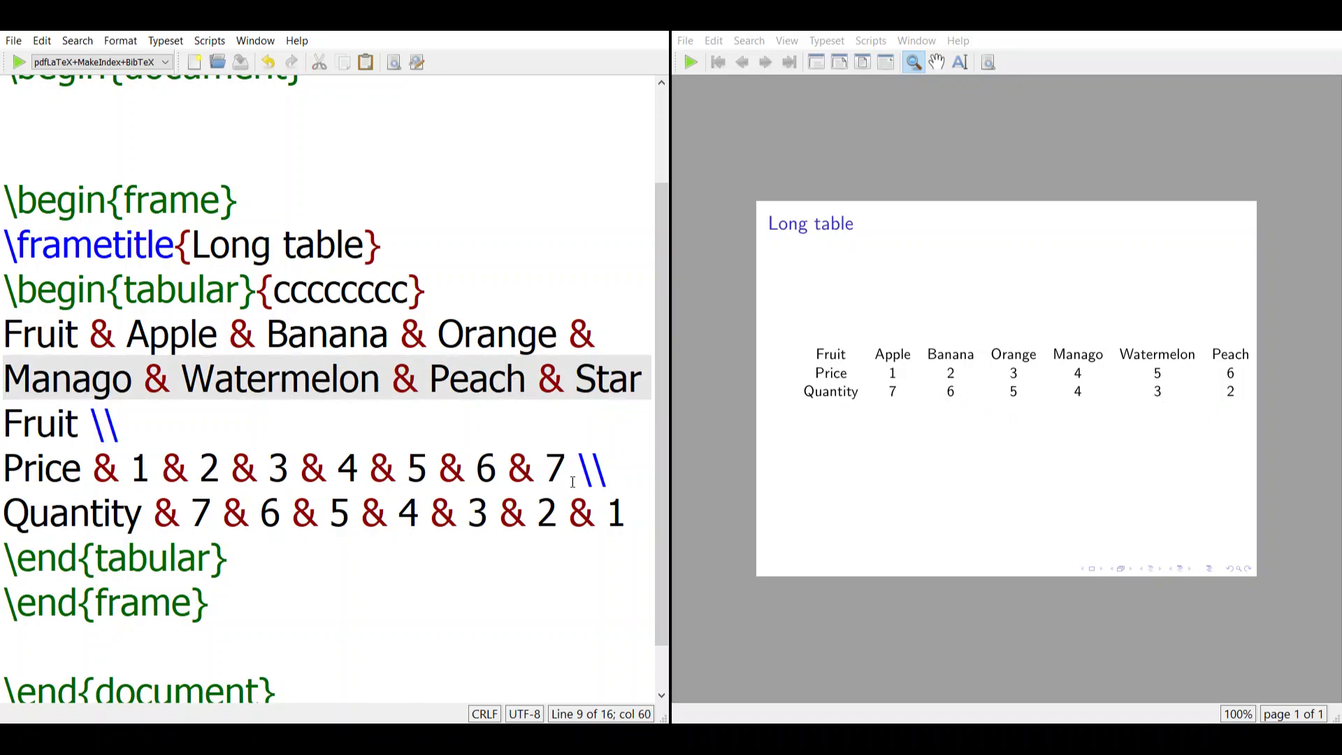
left_click_drag(546, 472, 597, 503)
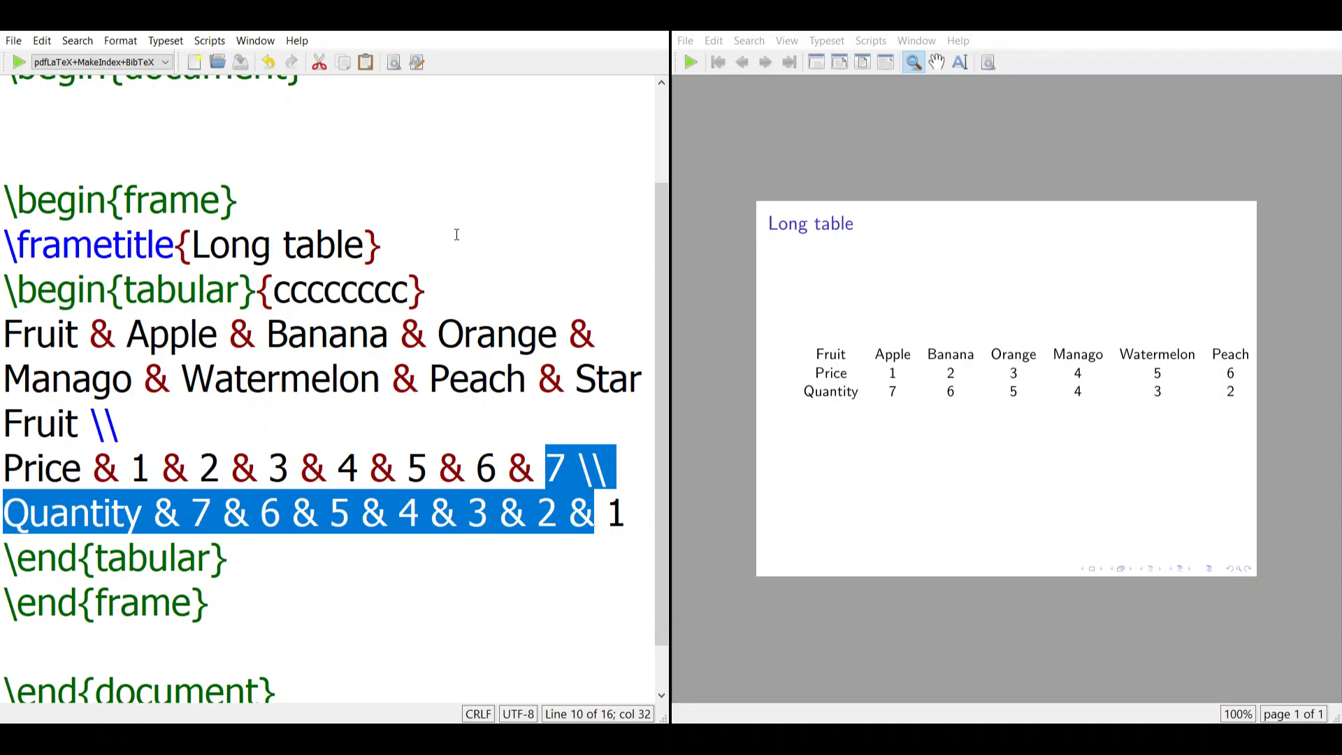
- Add shrink=10 to the frame and compile, then raise it to shrink=20 and recompile
left_click(331, 198)
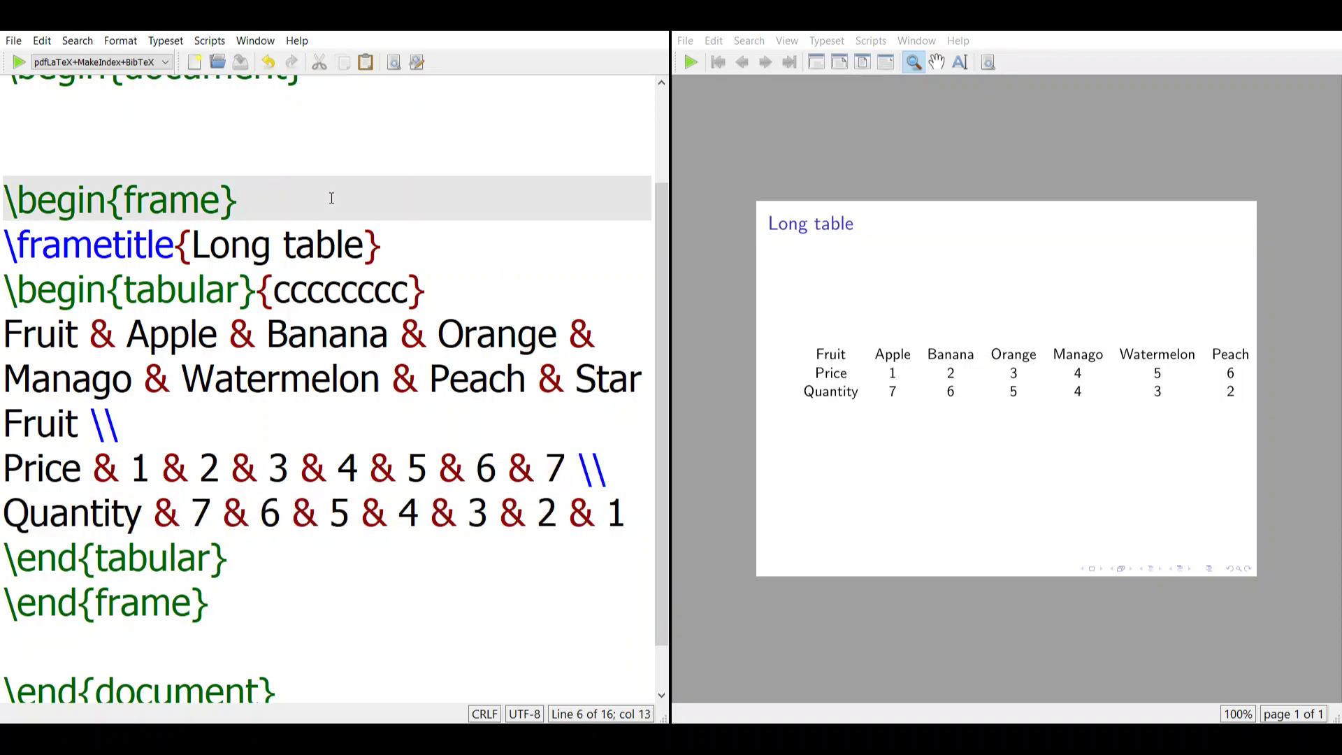
type("[sh")
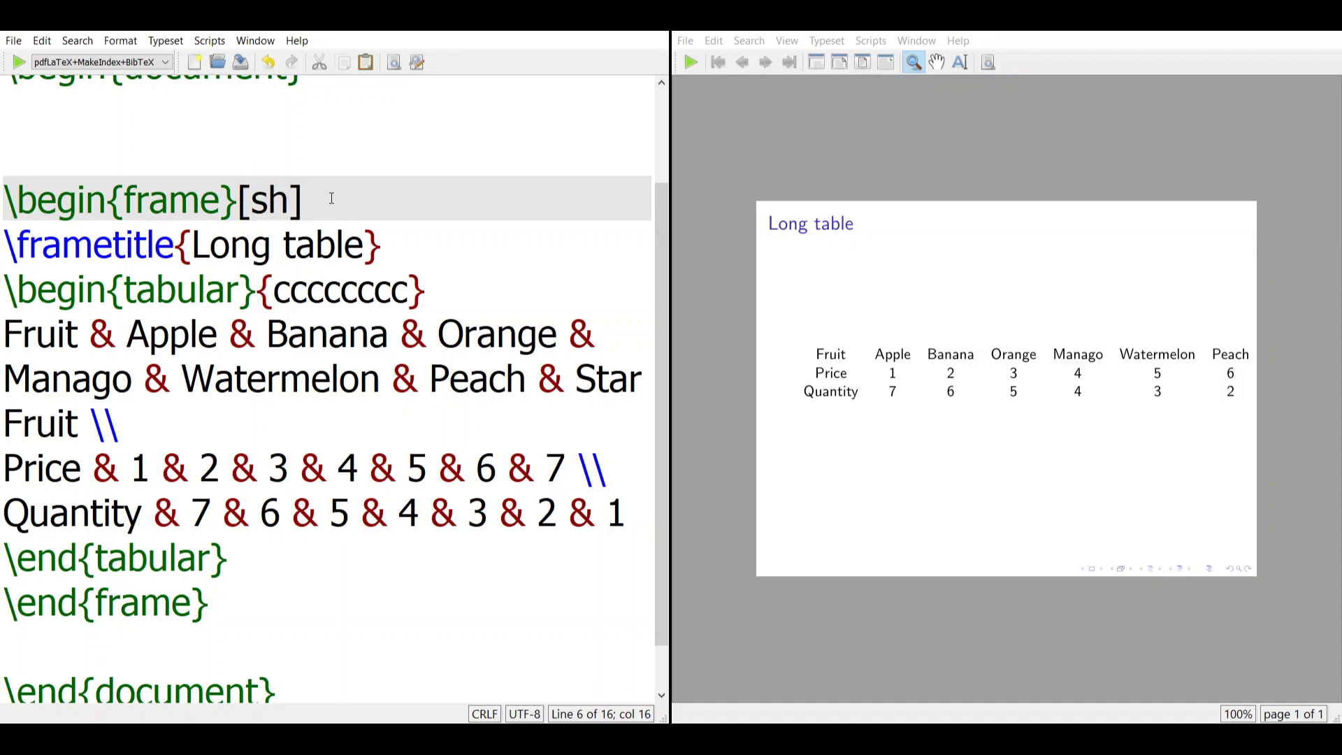
type("rink=")
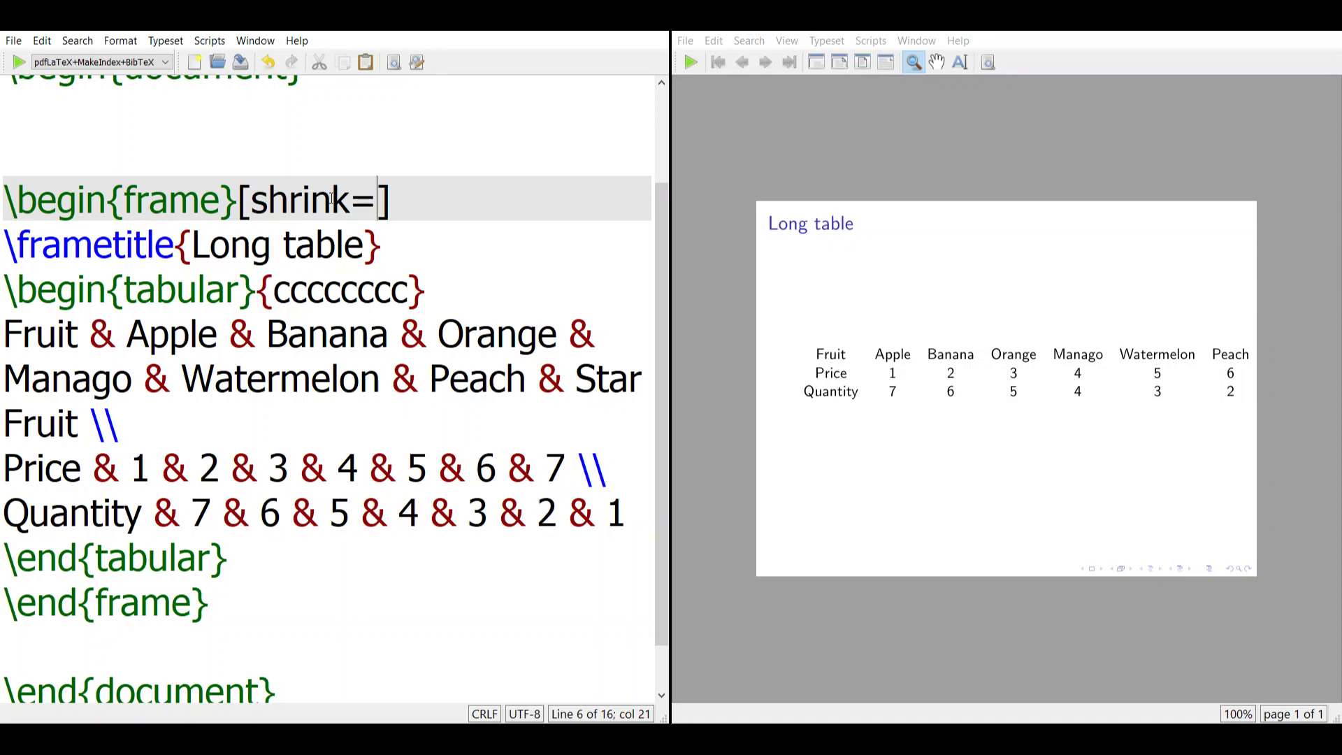
type("1")
type("0")
key("ctrl+t")
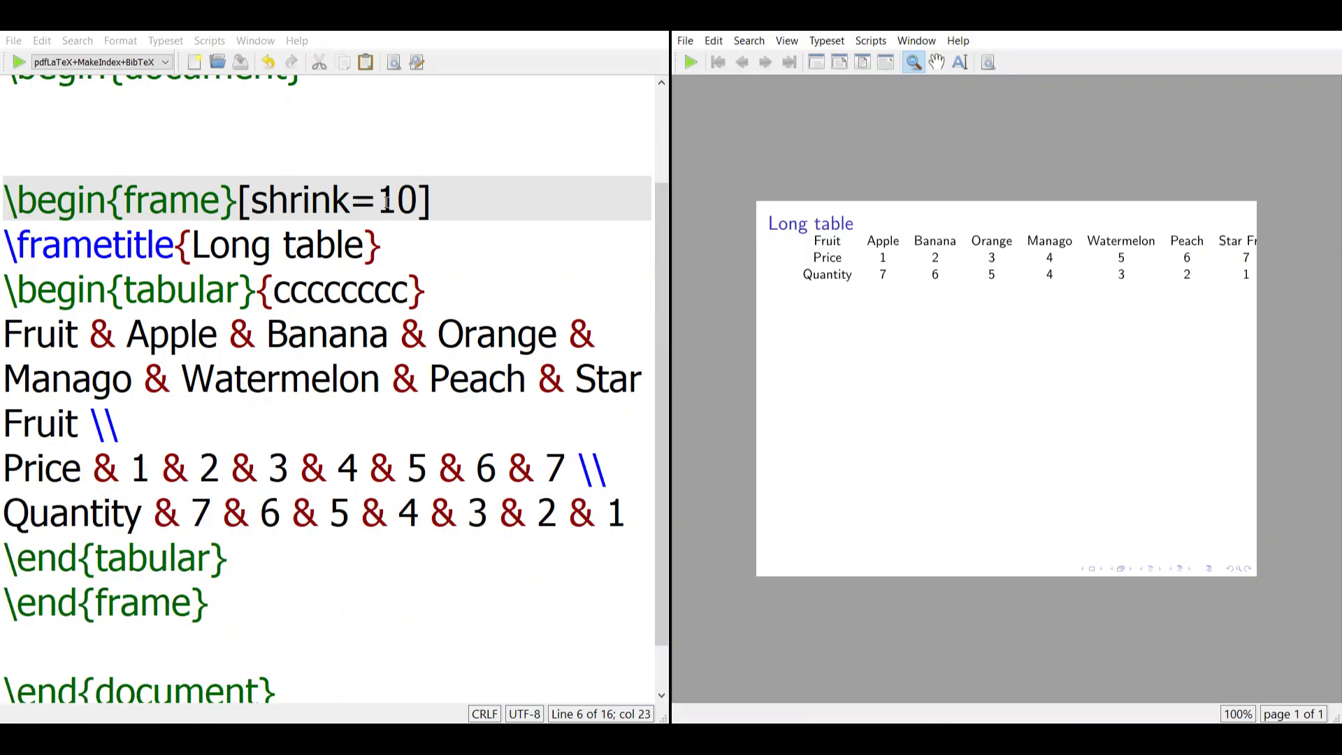
left_click_drag(379, 200, 395, 199)
type("2")
left_click(19, 62)
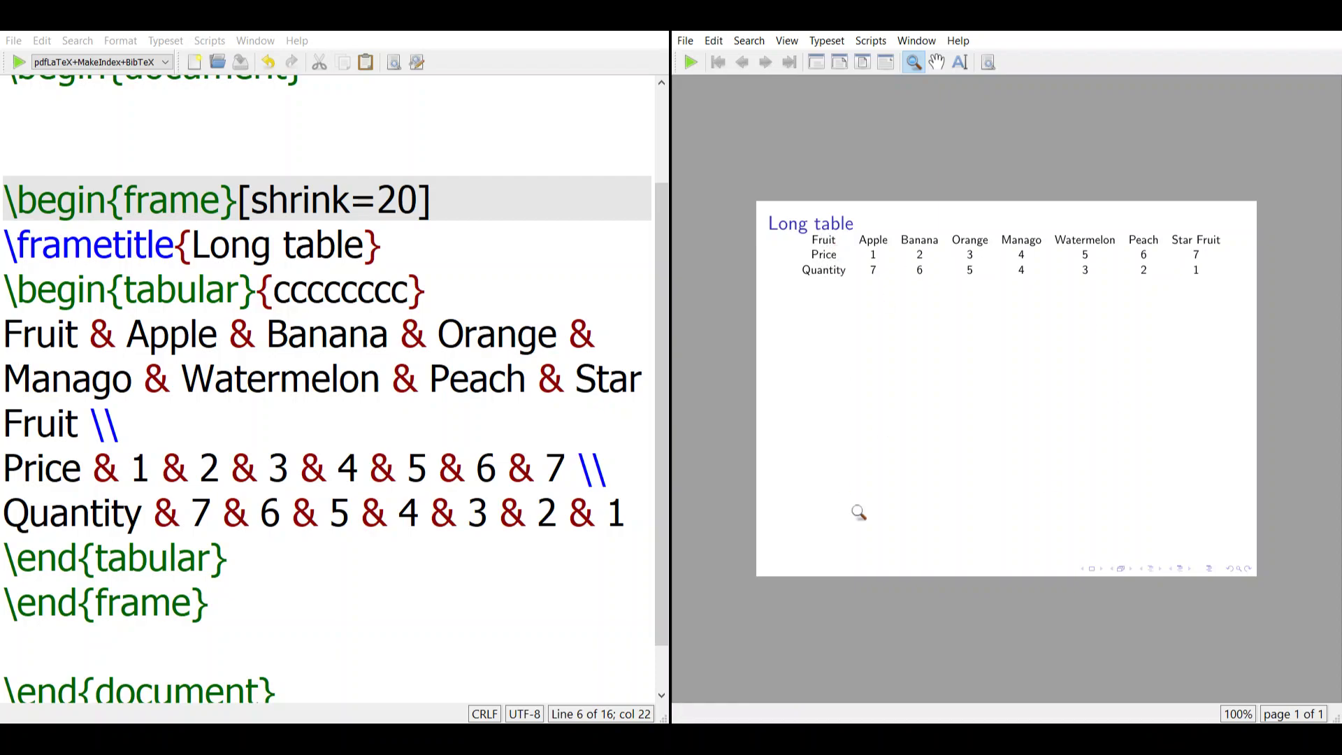
- Insert a \vspace{1cm} line below \frametitle{Long table} and typeset the slide
left_click(399, 253)
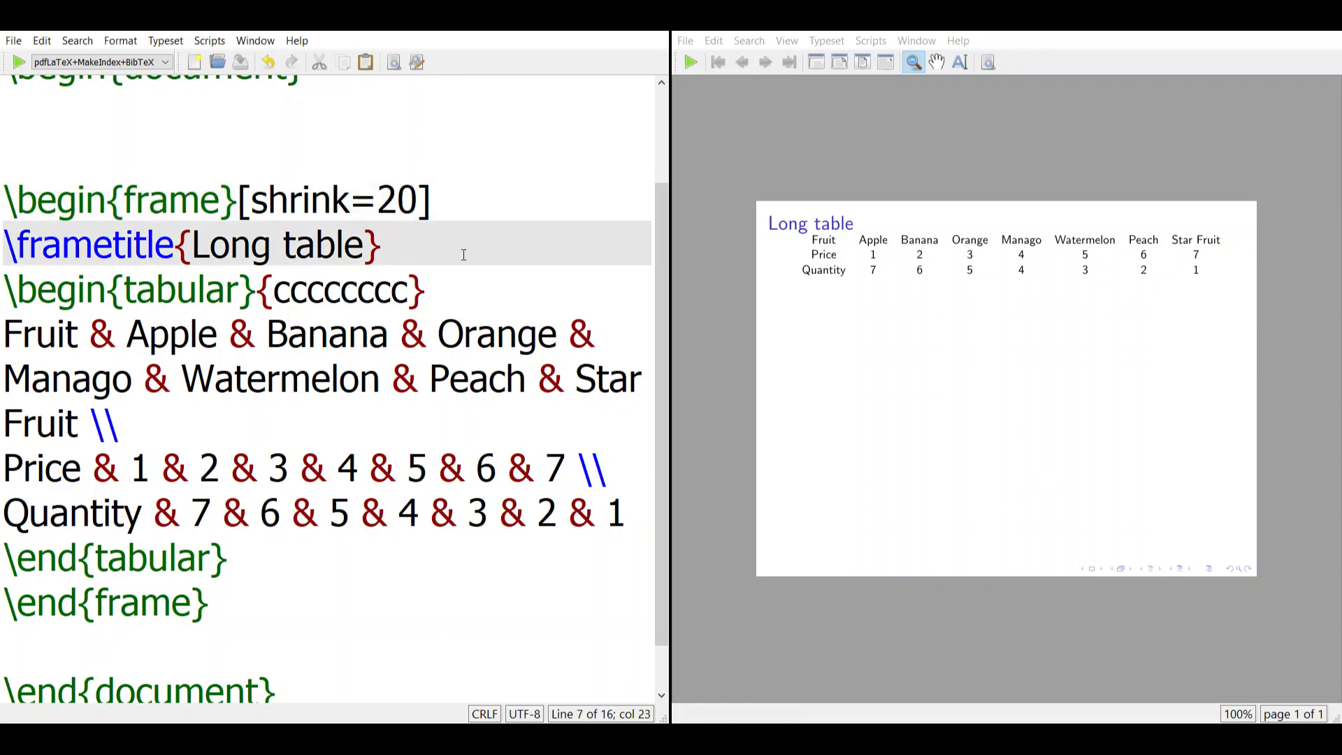
key("Return")
type("\\vspace")
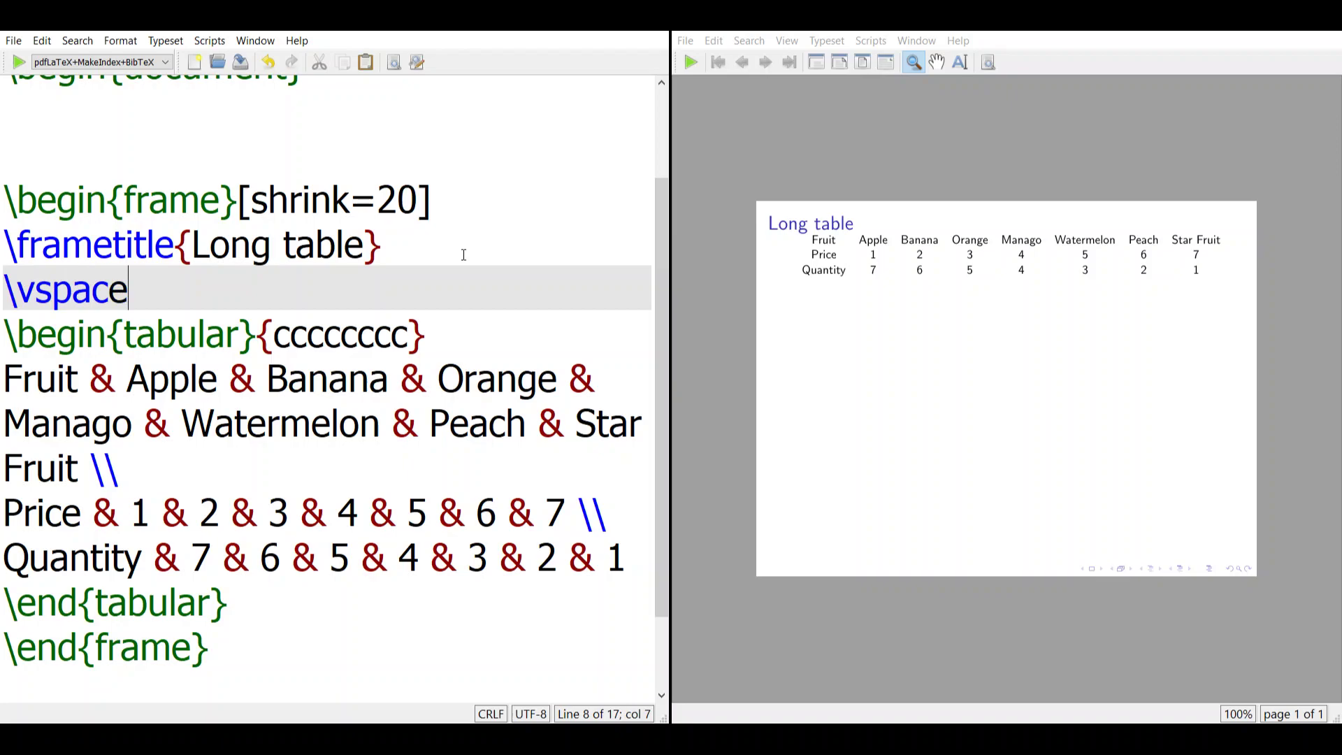
type("{]")
key("Delete")
type("}")
key("Left")
type("1cm")
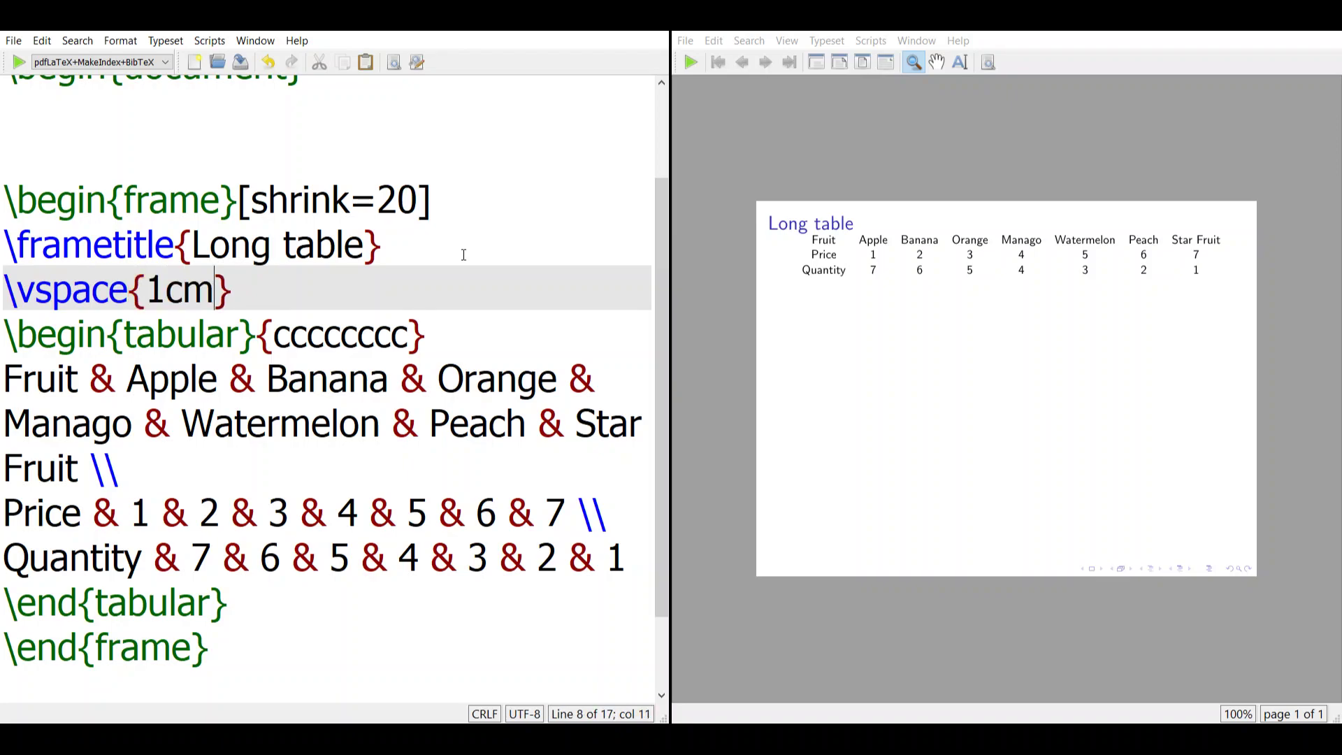
left_click(20, 62)
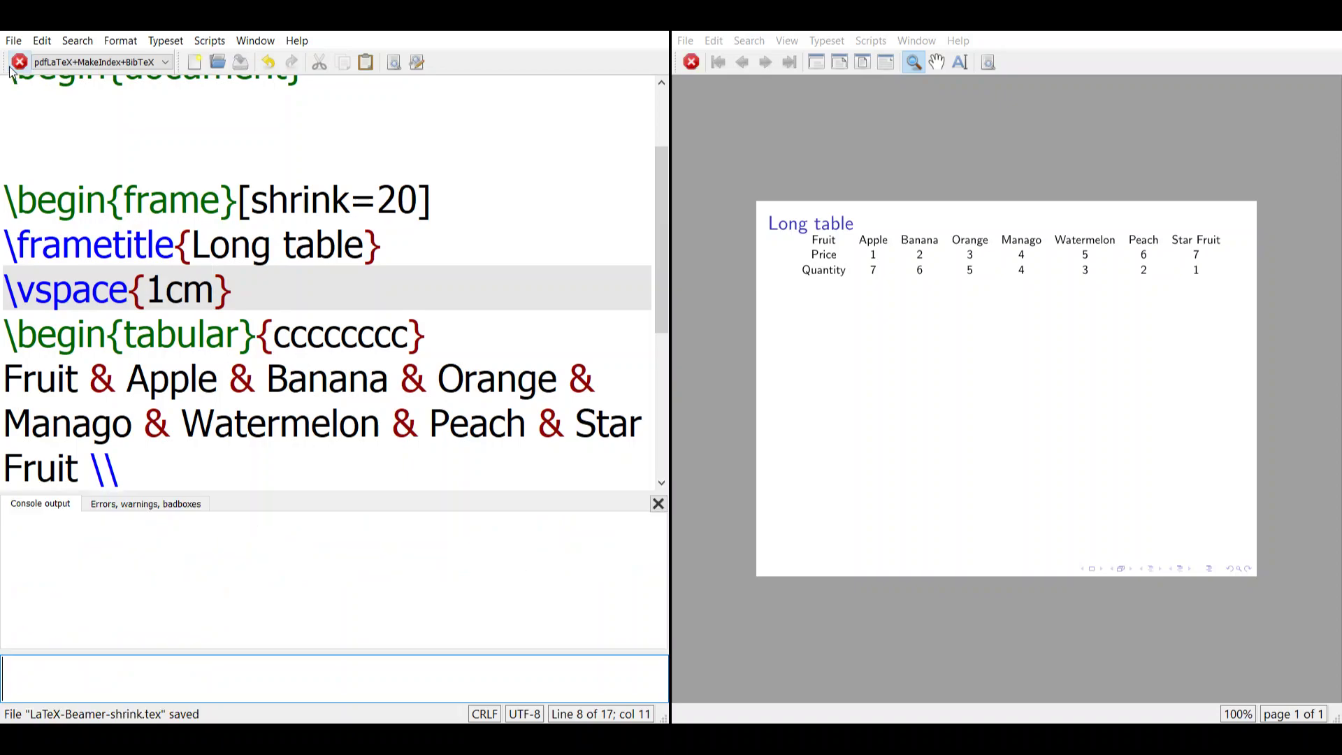